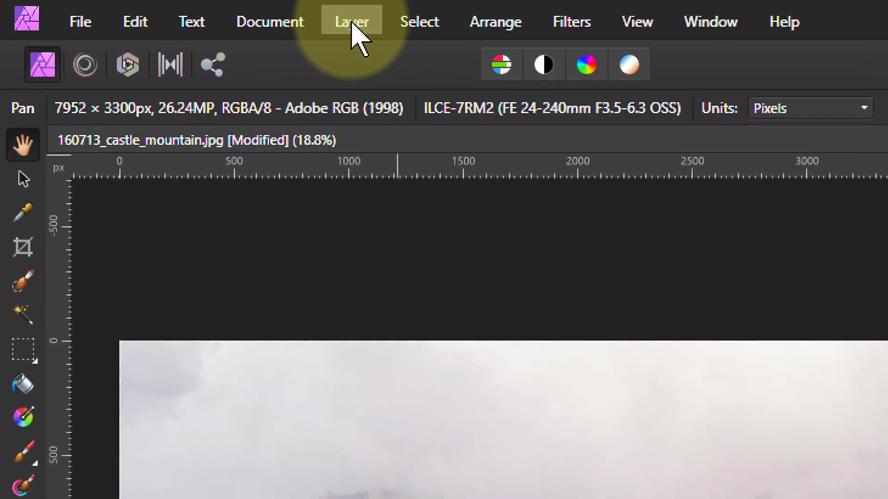
Add a new fill layer over the photo and colour it blue (RGB 51, 152, 255).
left_click(353, 23)
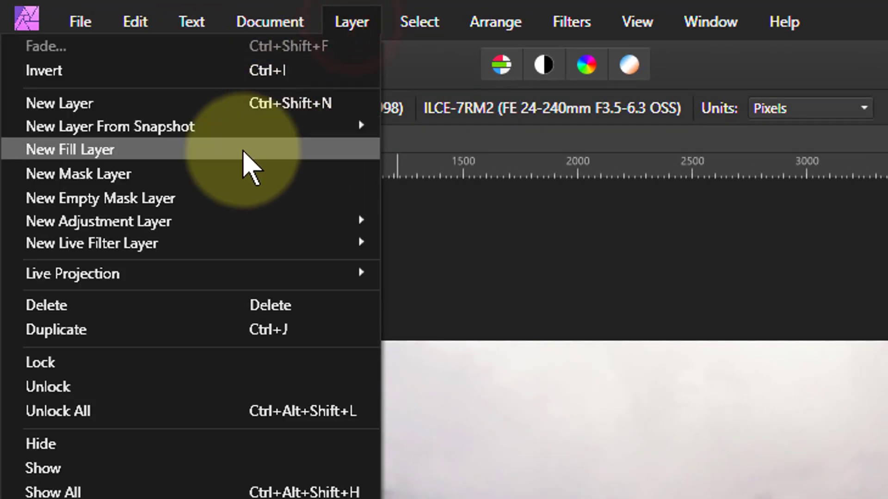
left_click(243, 151)
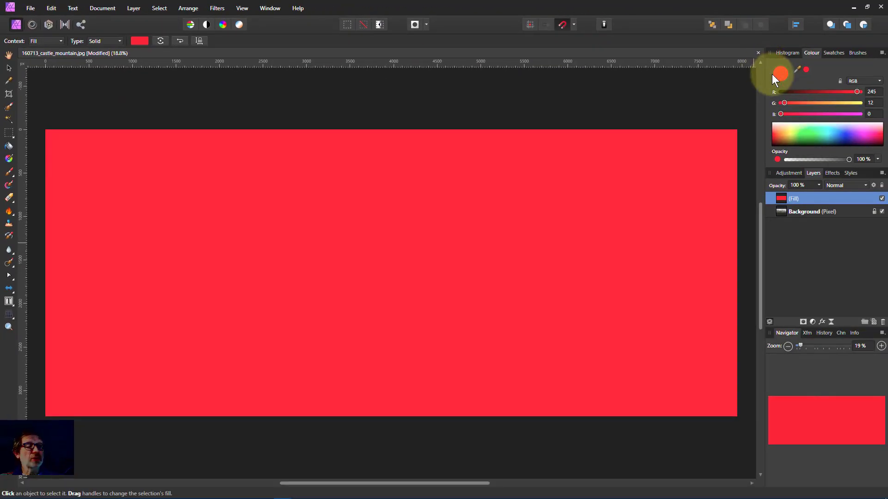
left_click_drag(775, 79, 134, 50)
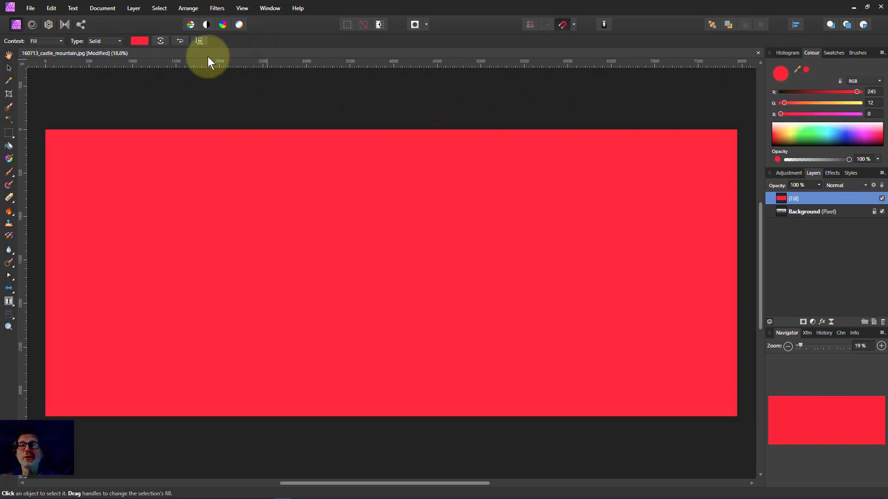
left_click(138, 42)
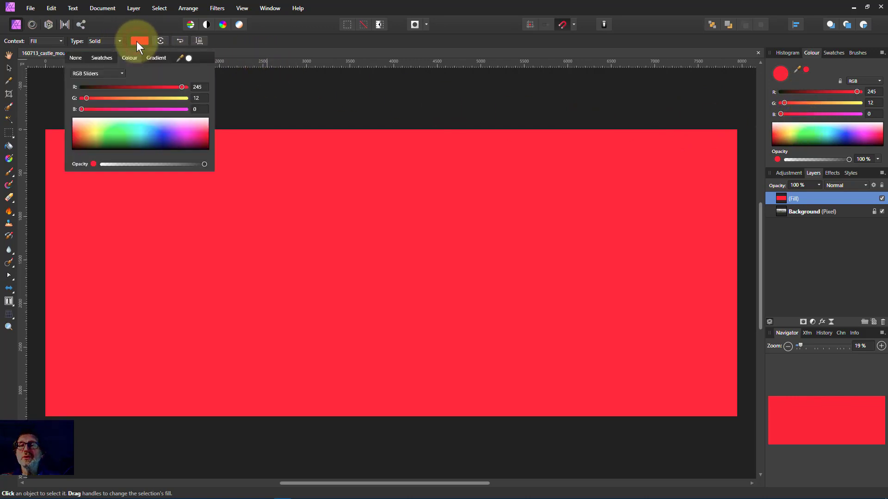
left_click_drag(148, 131, 151, 130)
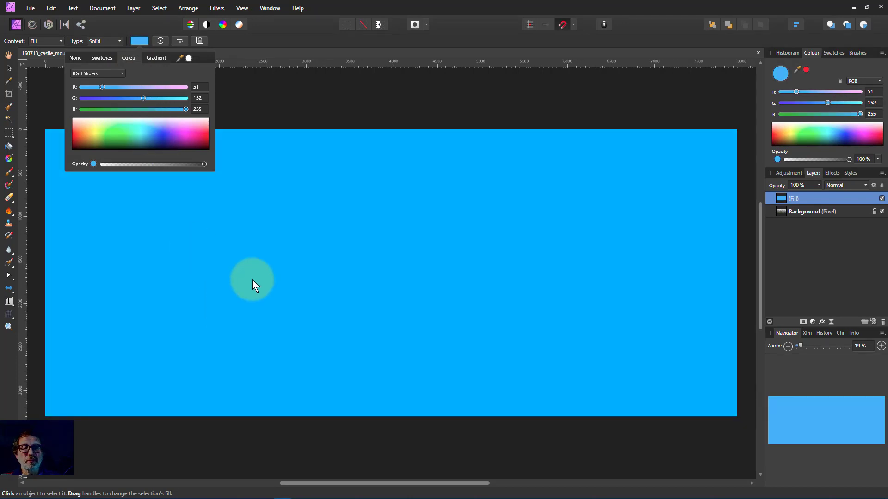
Select the blue Fill layer and lower its opacity to 19%.
left_click(346, 103)
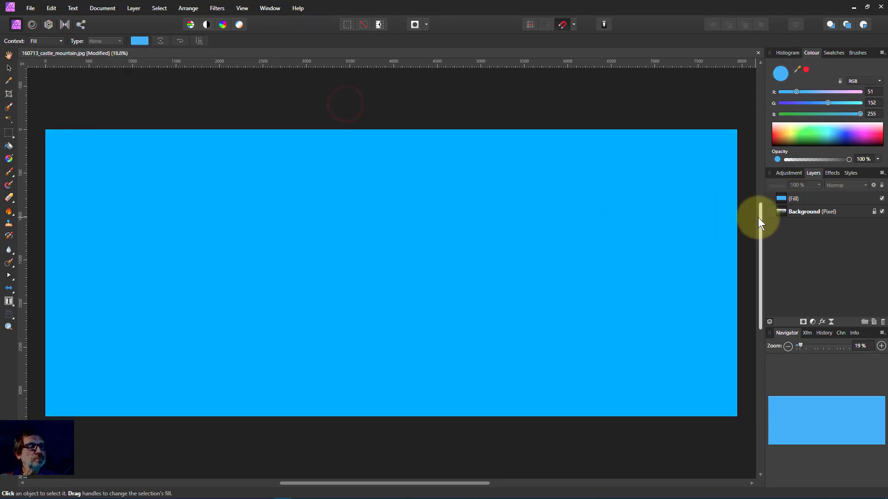
left_click(791, 200)
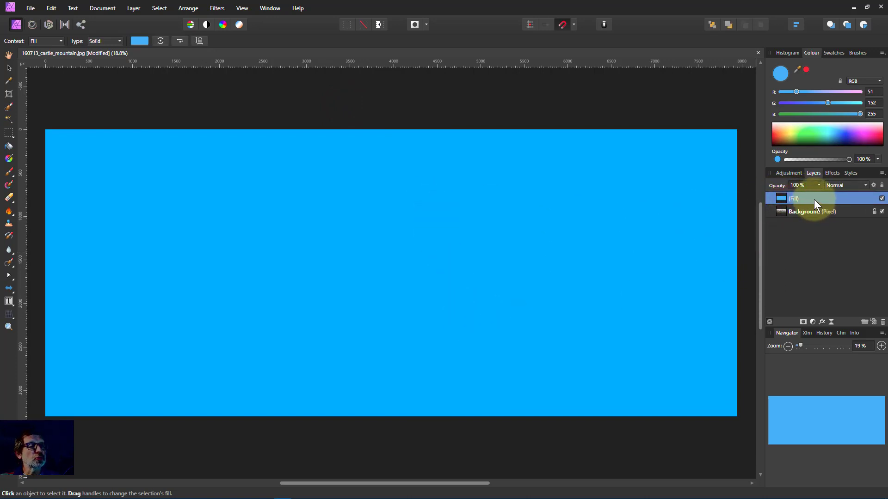
left_click_drag(817, 185, 767, 195)
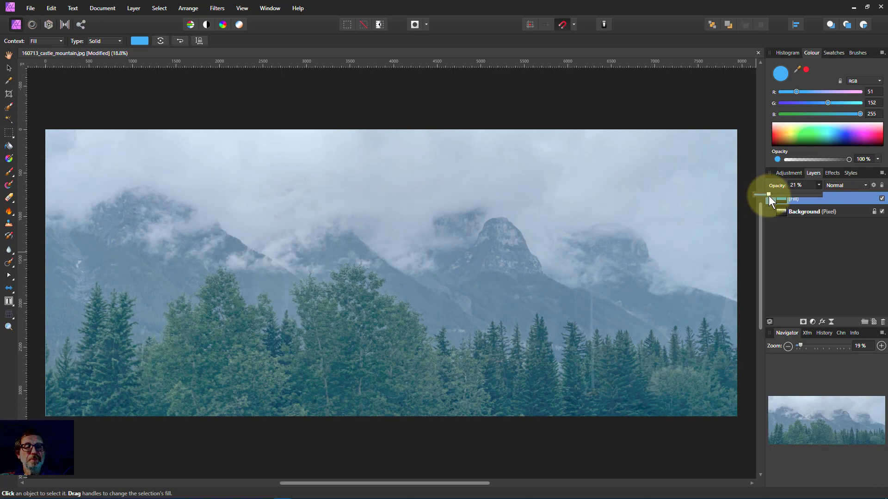
left_click_drag(768, 196, 767, 196)
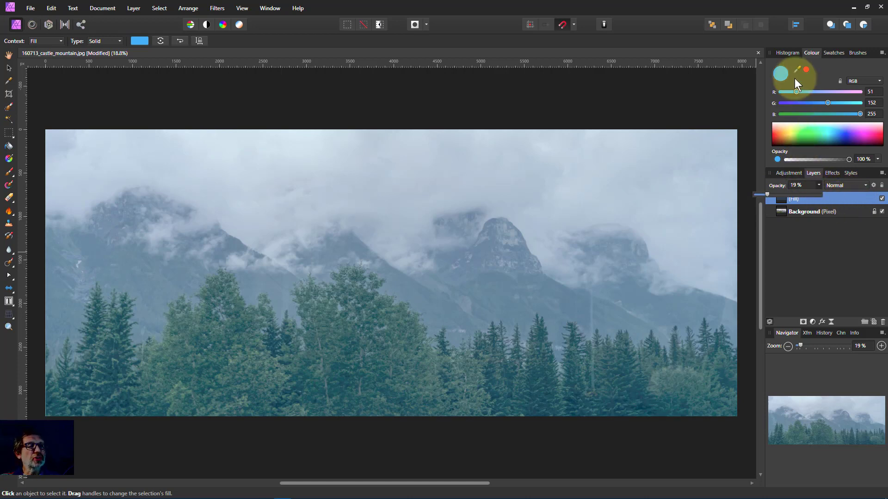
Pick pure red (R 255, G 0, B 0) for the fill from the Colour panel spectrum.
left_click(811, 133)
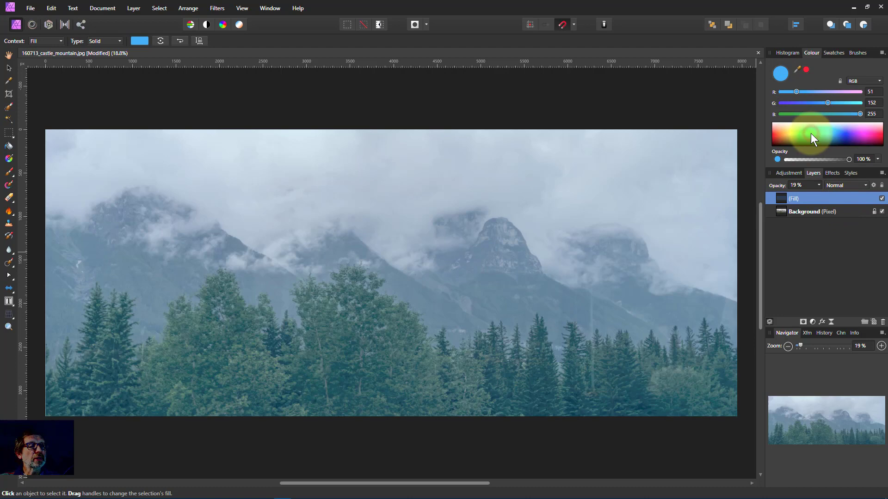
left_click_drag(811, 134, 772, 134)
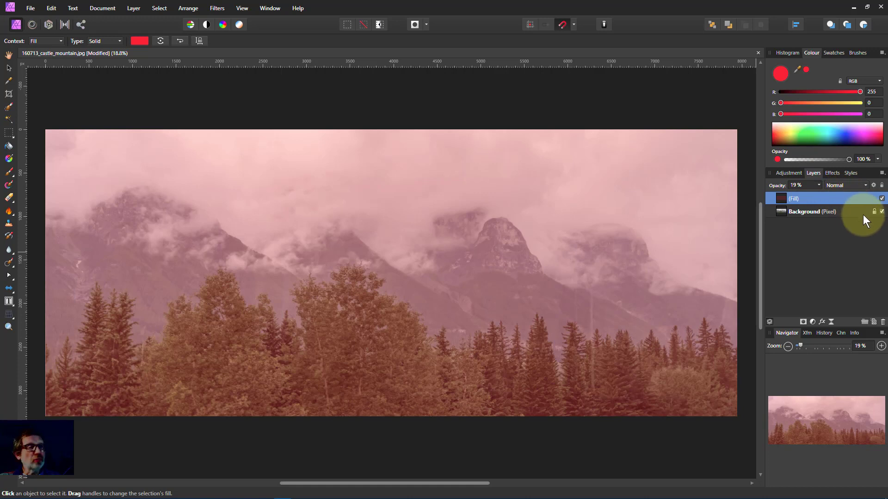
Preview the blend modes, then set the red fill to Overlay at 25% opacity.
left_click(837, 185)
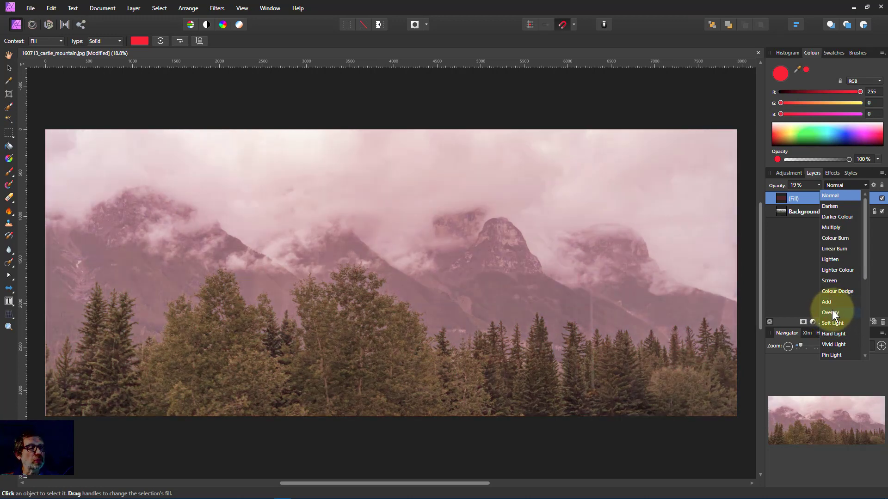
scroll(832, 314, "down", 3)
scroll(830, 315, "down", 3)
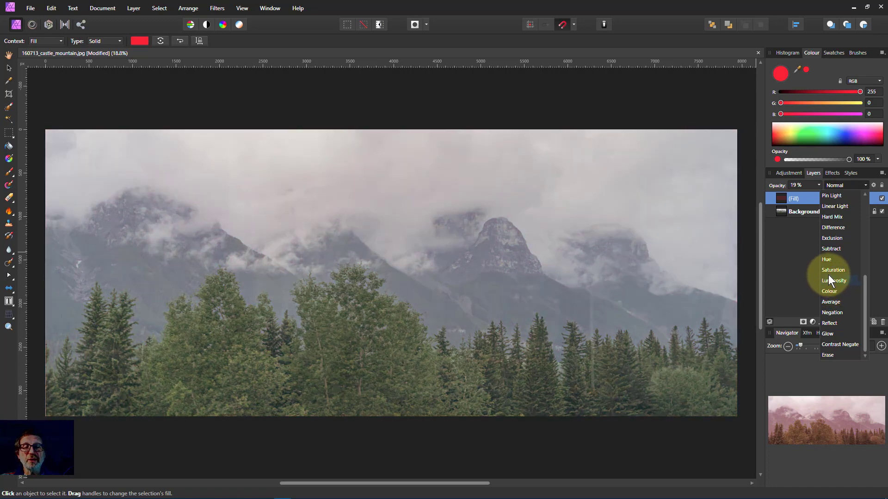
scroll(827, 262, "up", 5)
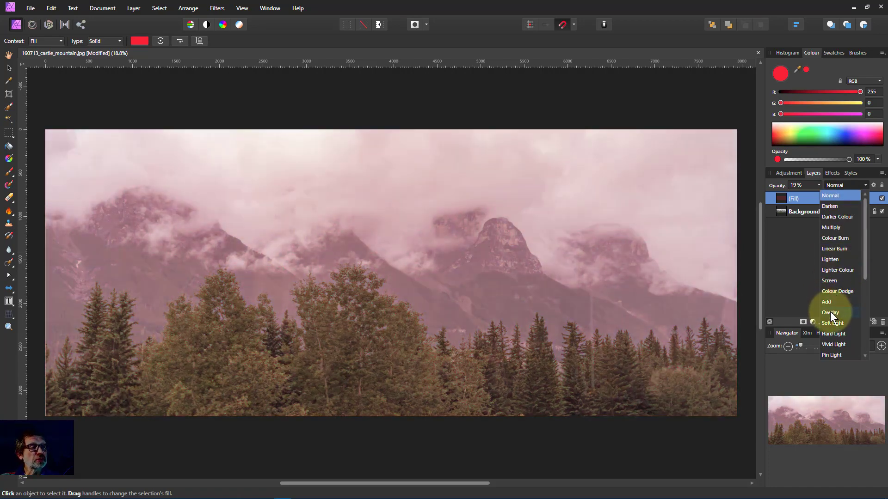
left_click(830, 312)
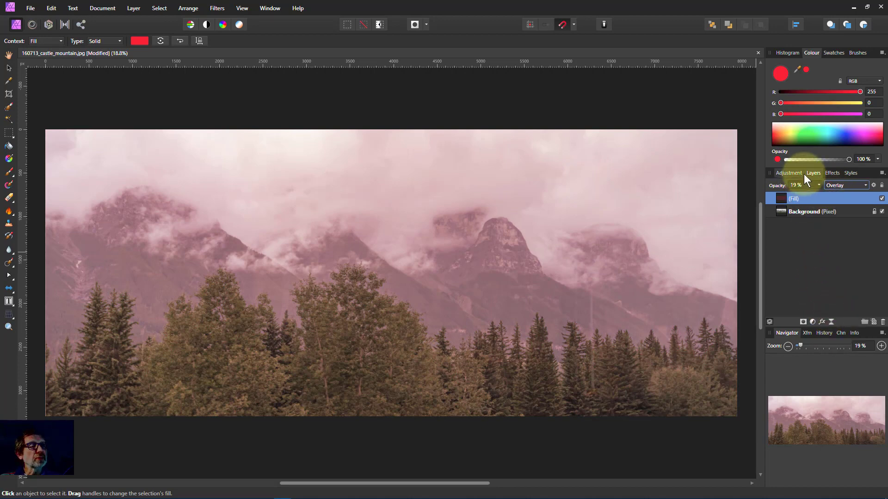
left_click(817, 185)
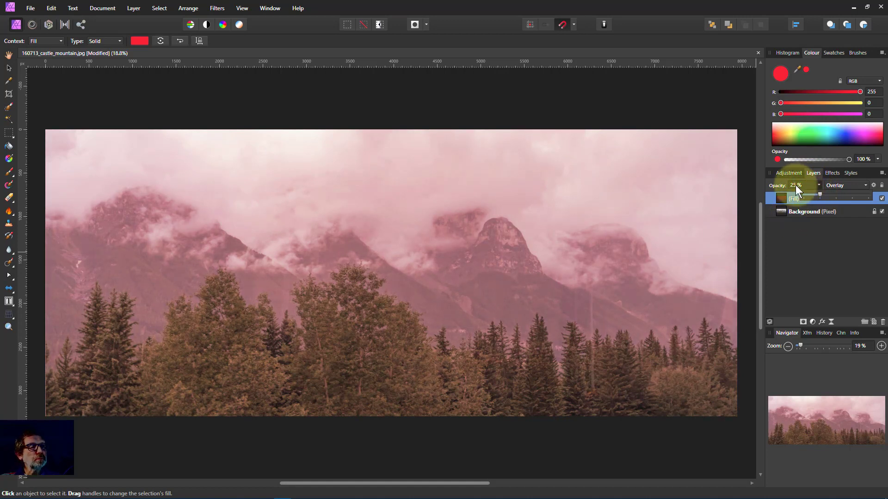
left_click(770, 215)
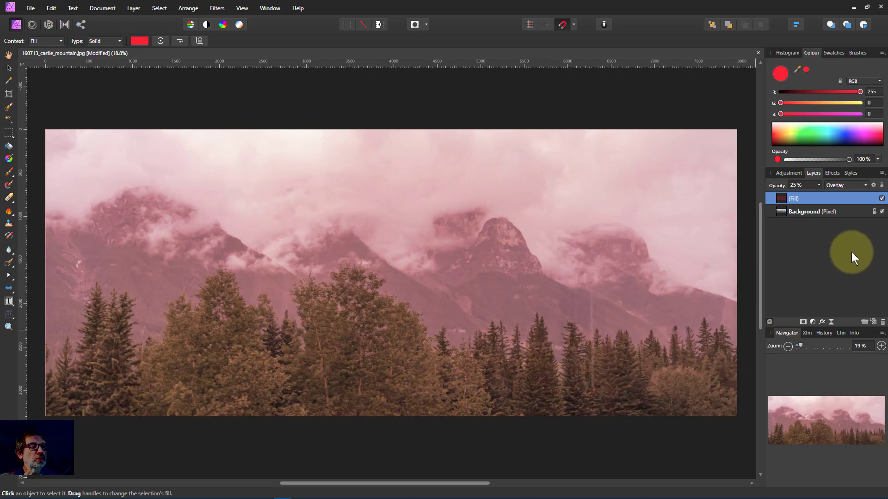
Set the fill's underlying blend range to fade its tint from about 36% toward the highlights.
left_click(873, 185)
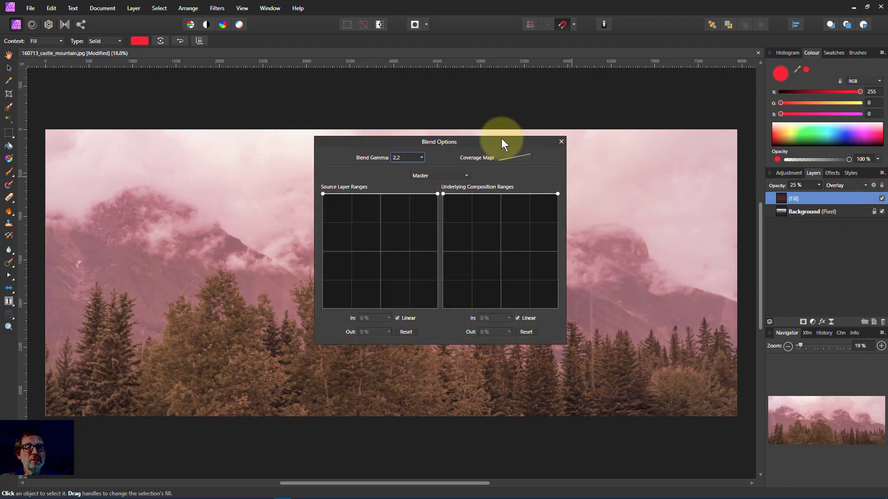
left_click_drag(501, 141, 312, 228)
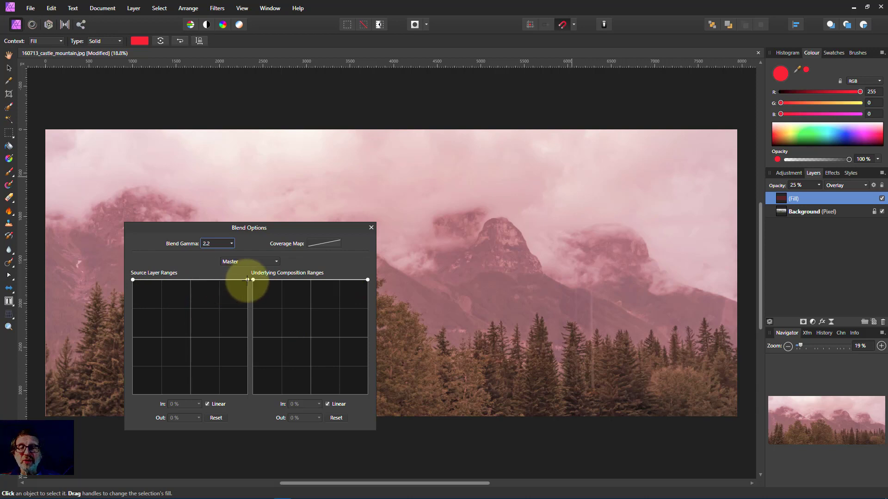
mouse_move(248, 280)
left_mouse_down()
mouse_move(254, 392)
mouse_move(256, 267)
left_mouse_up()
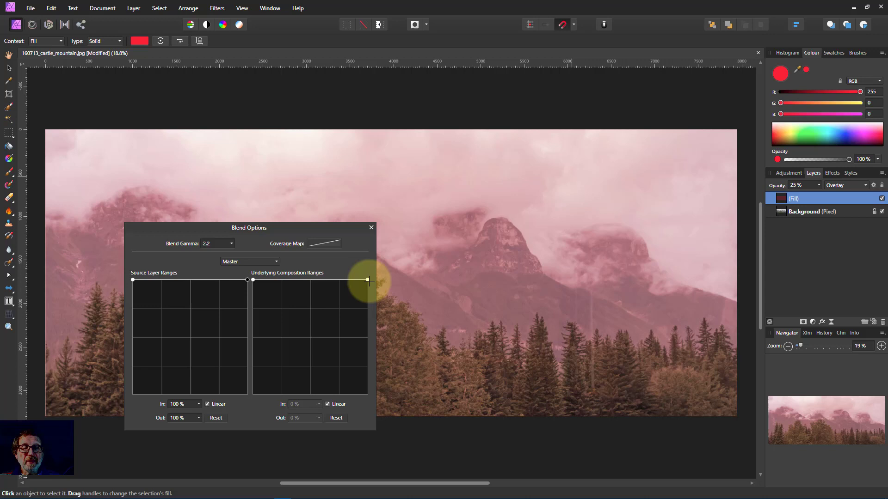
left_click_drag(367, 280, 374, 406)
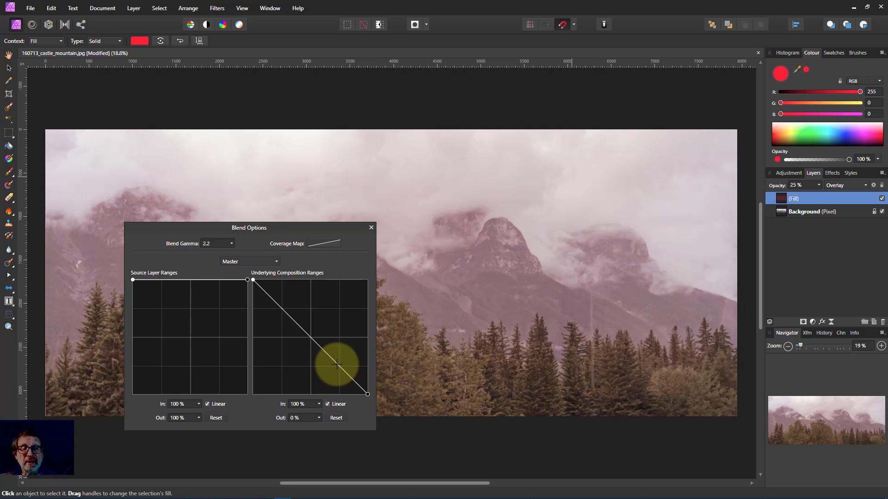
left_click_drag(336, 364, 339, 278)
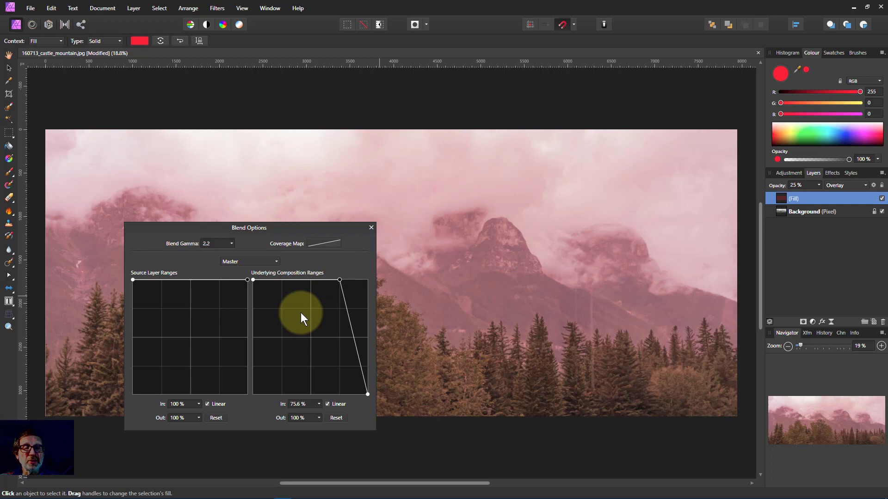
left_click_drag(340, 280, 294, 279)
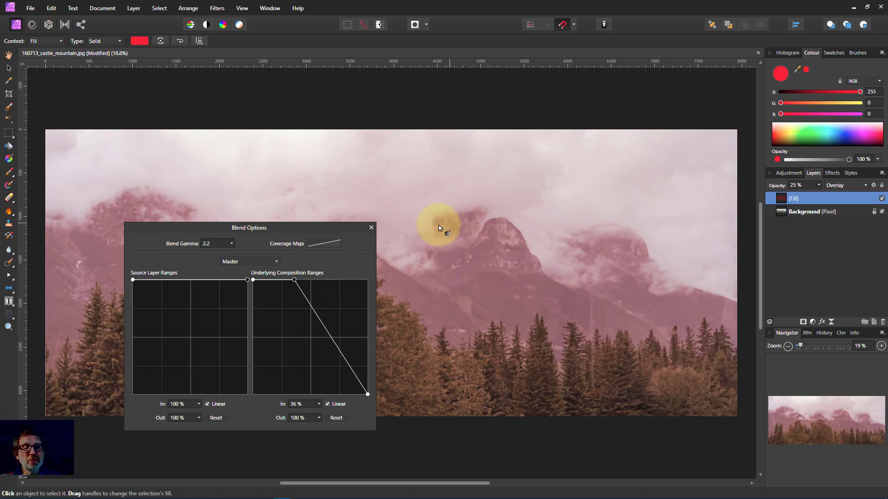
left_click(371, 227)
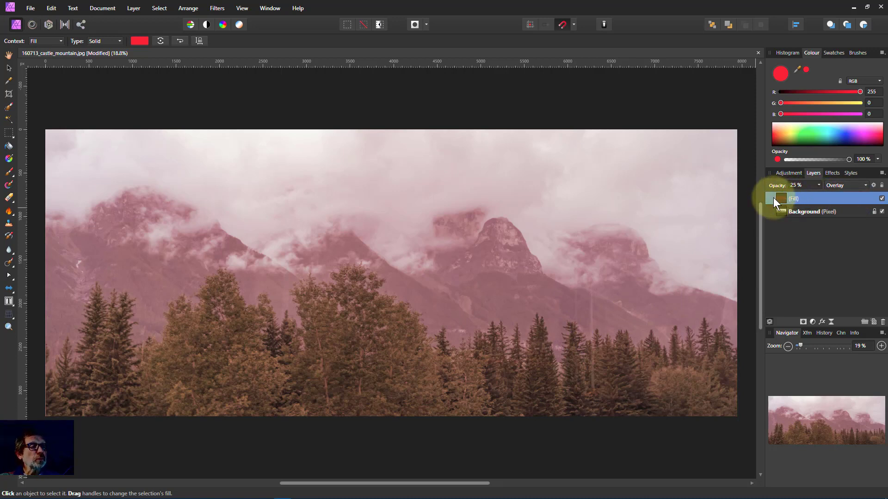
Reset the fill layer's Underlying Composition Ranges in Blend Options.
left_click(873, 185)
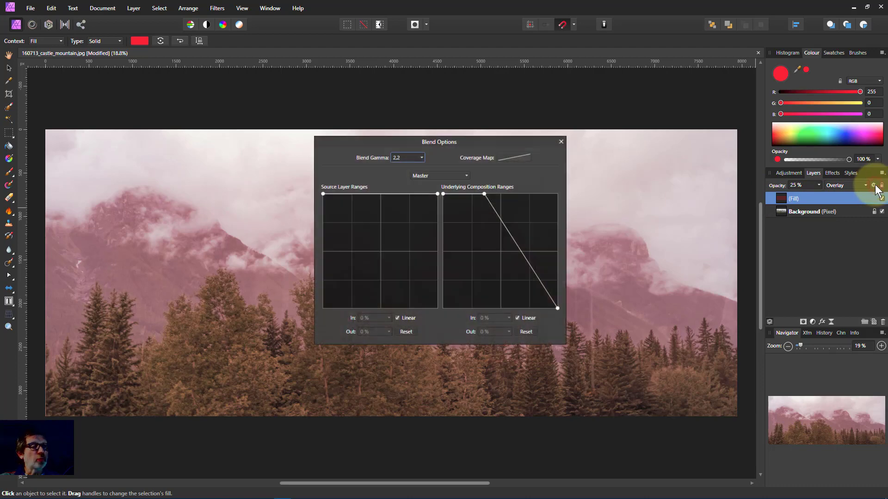
left_click(526, 332)
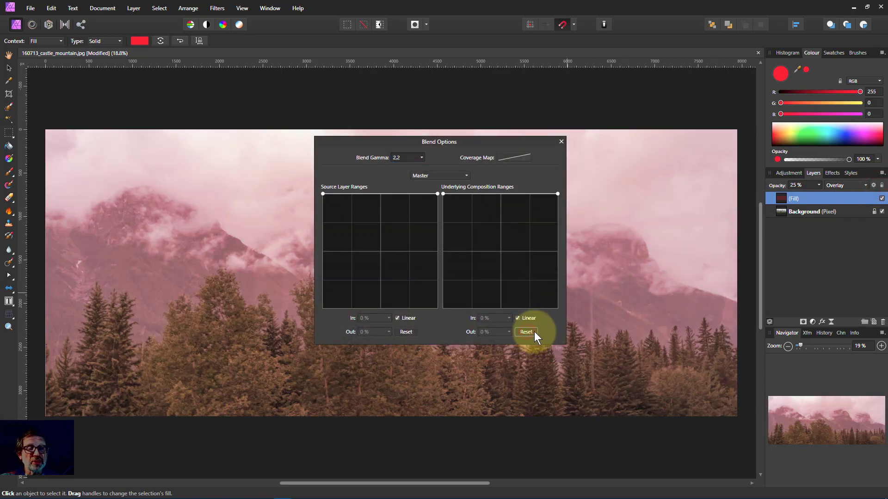
left_click(559, 137)
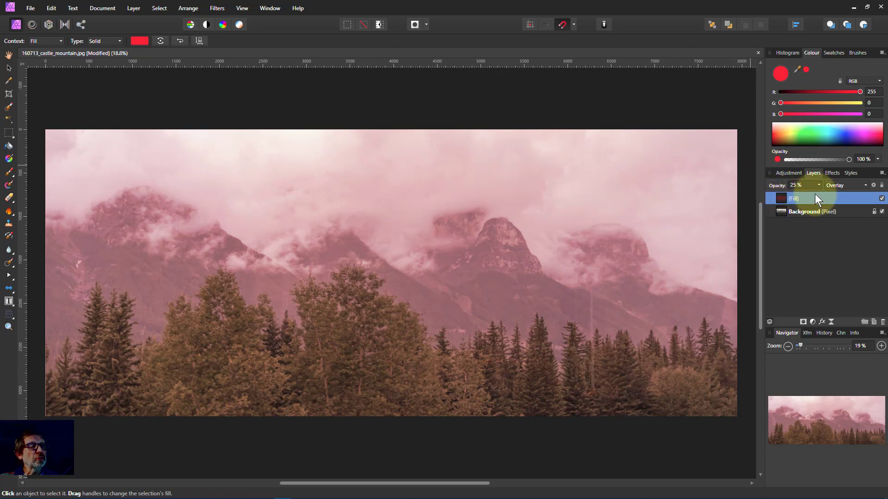
Set the red fill back to Normal blend mode at 100% opacity.
left_click(836, 185)
left_click(834, 193)
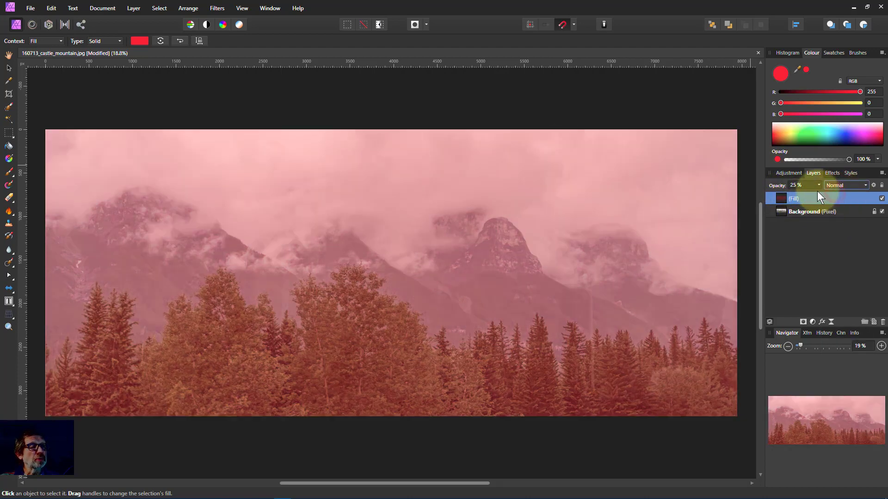
left_click_drag(817, 185, 871, 195)
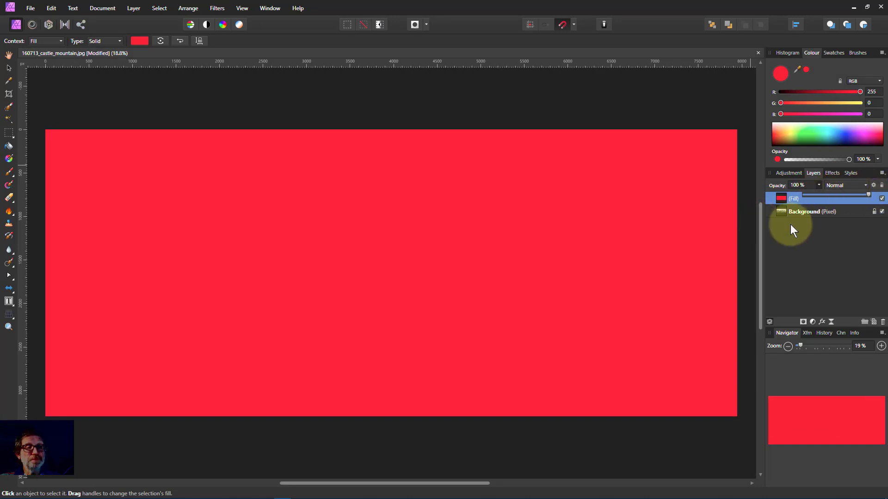
Move the red fill below the Background photo and lower the photo's opacity to 75%.
left_click(776, 197)
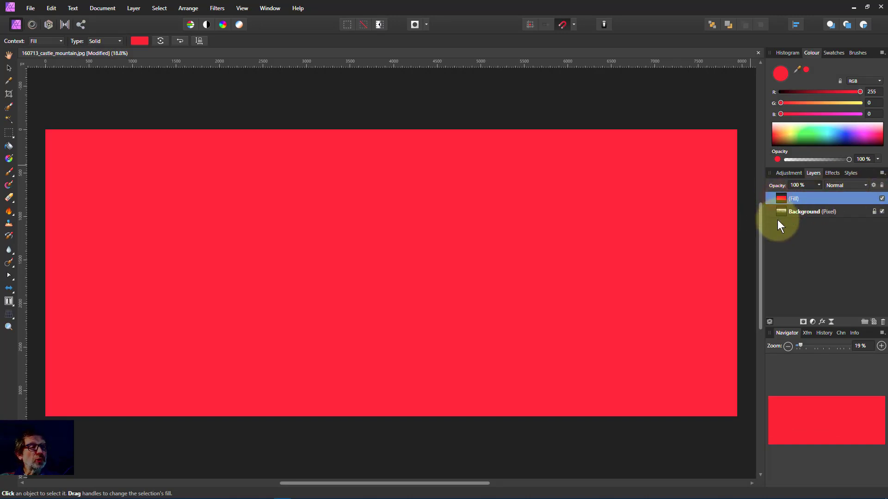
left_click_drag(781, 199, 788, 225)
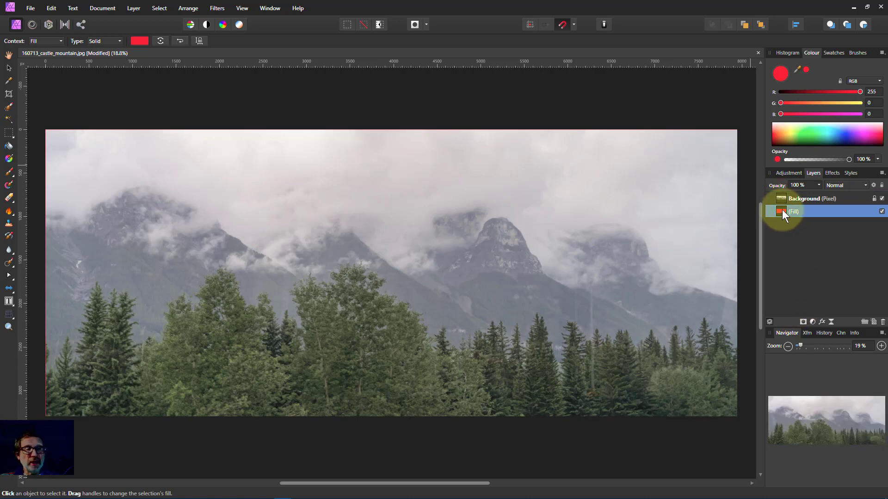
left_click(777, 199)
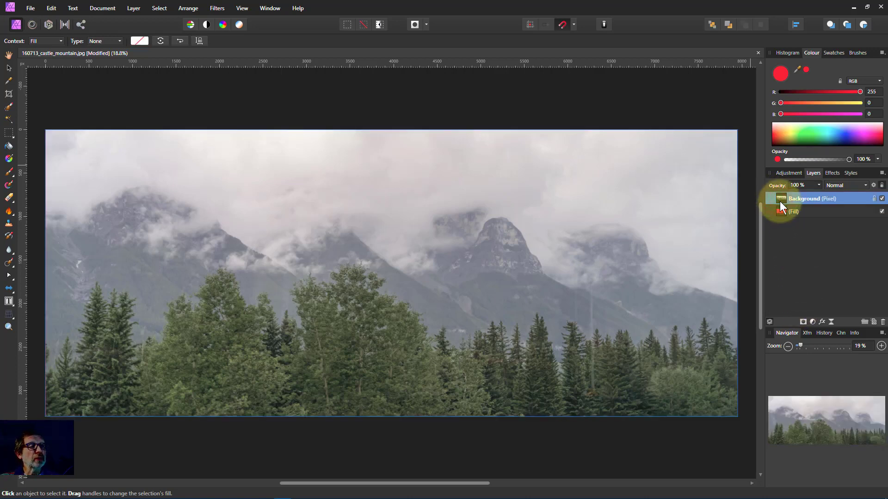
left_click(819, 184)
left_click_drag(818, 192, 803, 206)
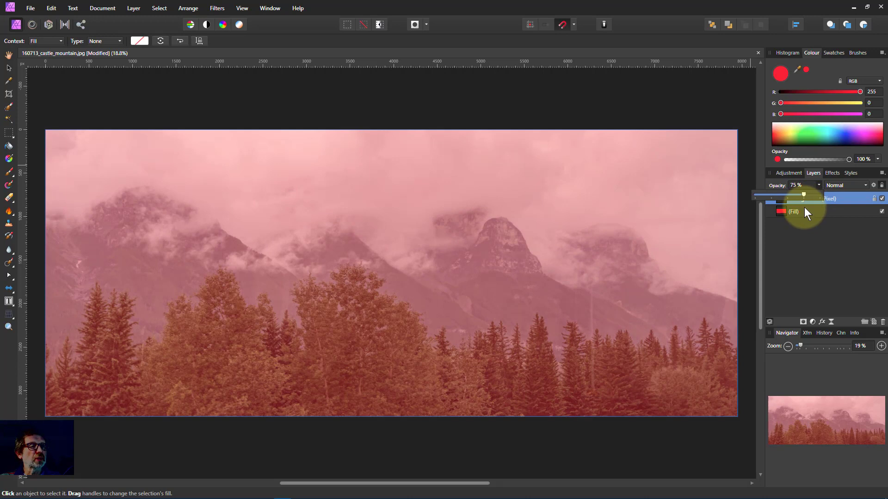
left_click_drag(806, 207, 808, 214)
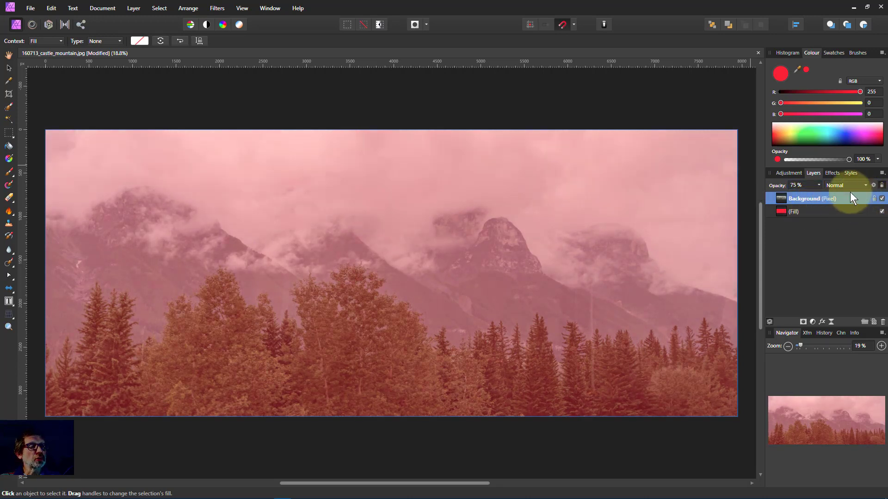
left_click(837, 185)
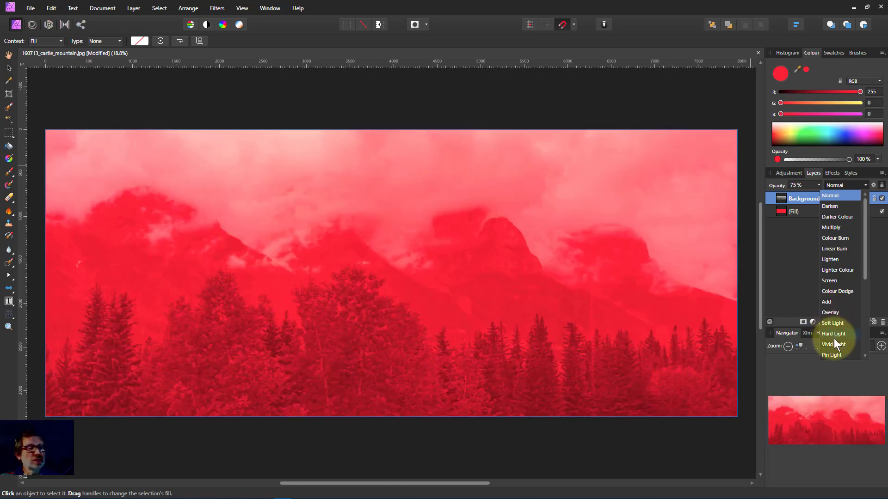
scroll(831, 335, "down", 2)
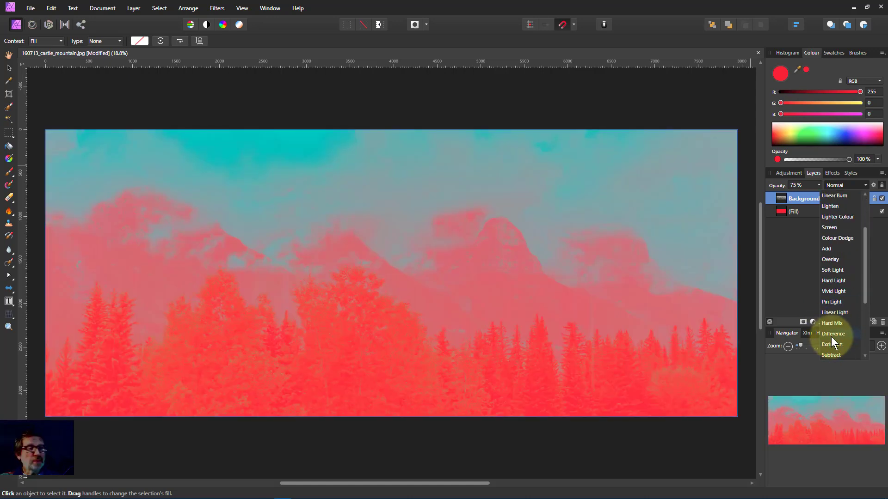
scroll(832, 331, "down", 3)
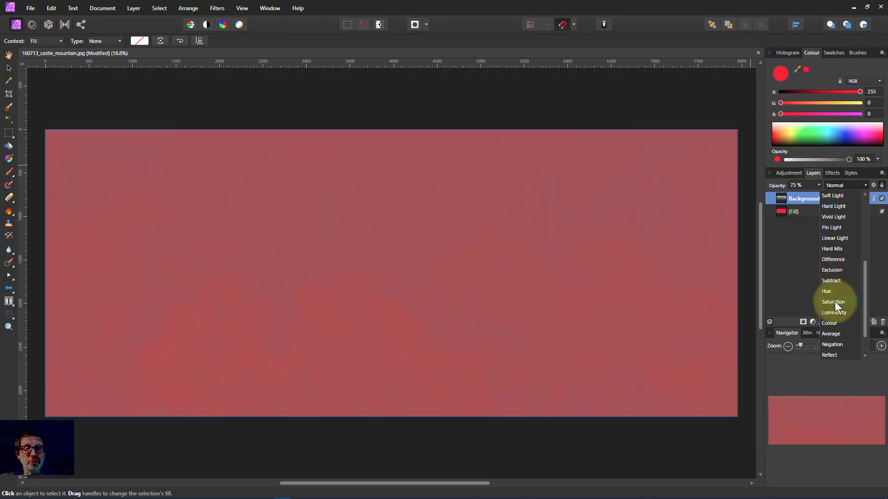
scroll(833, 268, "up", 5)
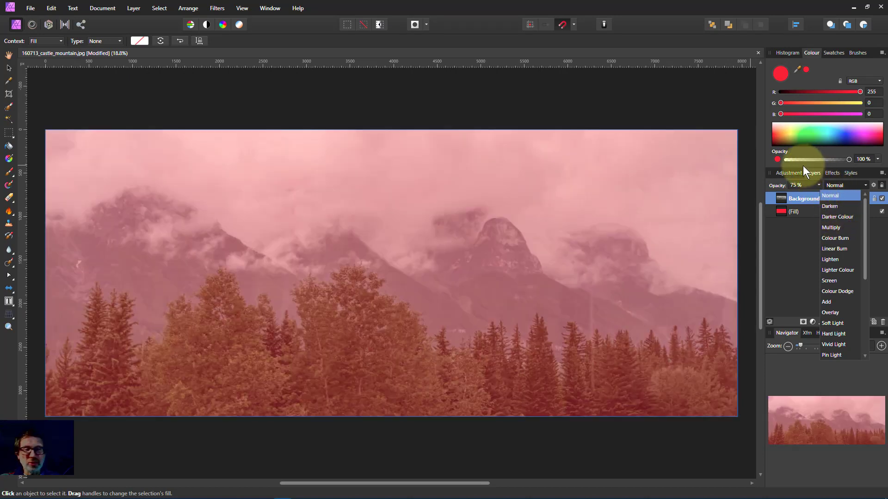
left_click(764, 185)
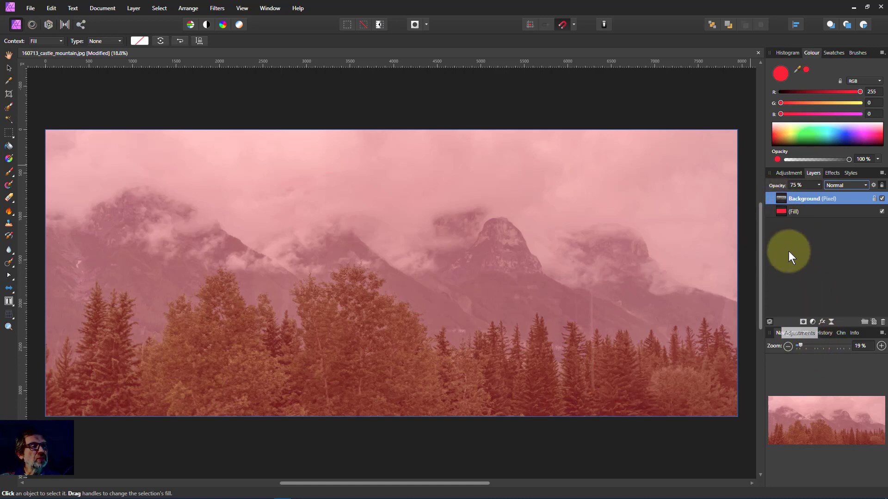
Restore the Background to 100% opacity and add a Curves adjustment on the Alpha channel.
left_click_drag(817, 186, 857, 193)
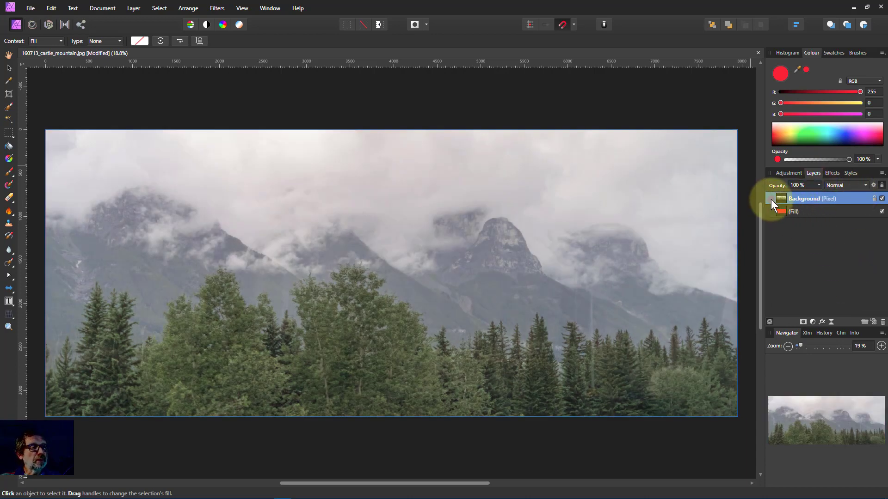
left_click(813, 322)
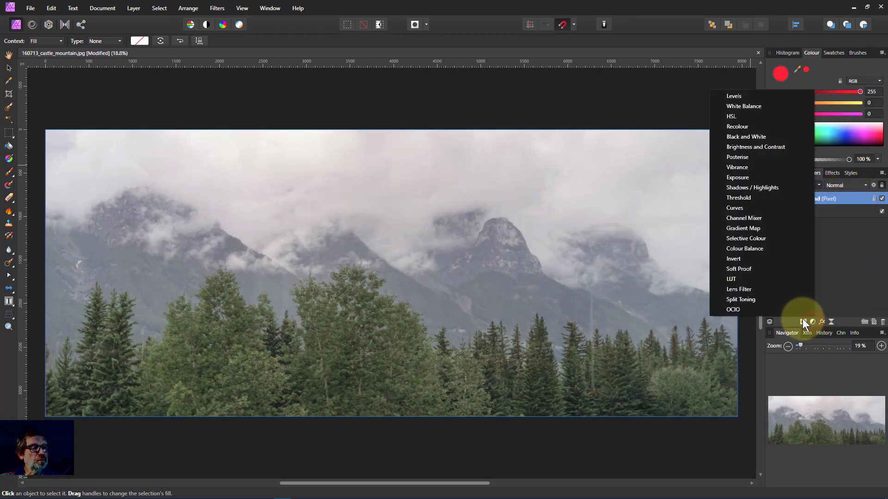
left_click(735, 208)
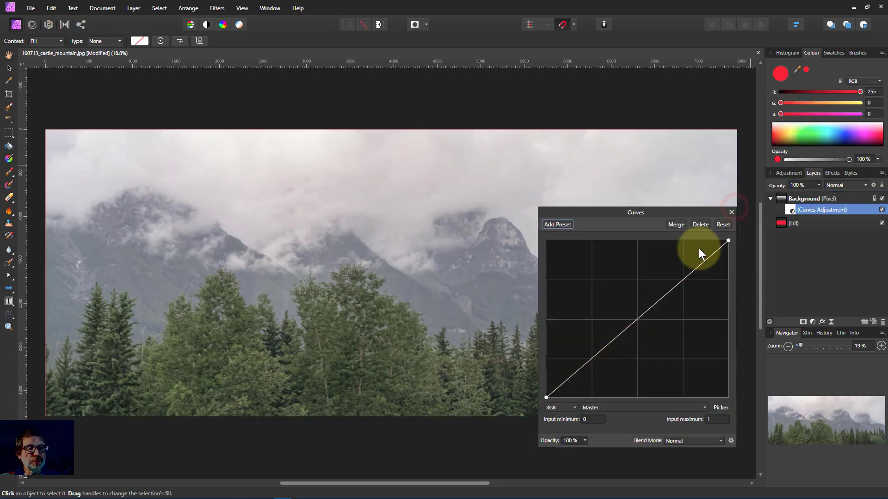
left_click(640, 407)
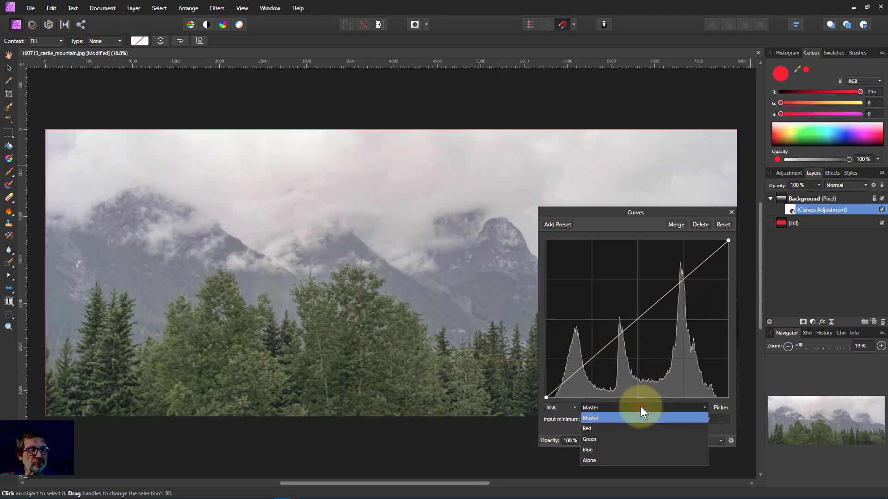
left_click(600, 460)
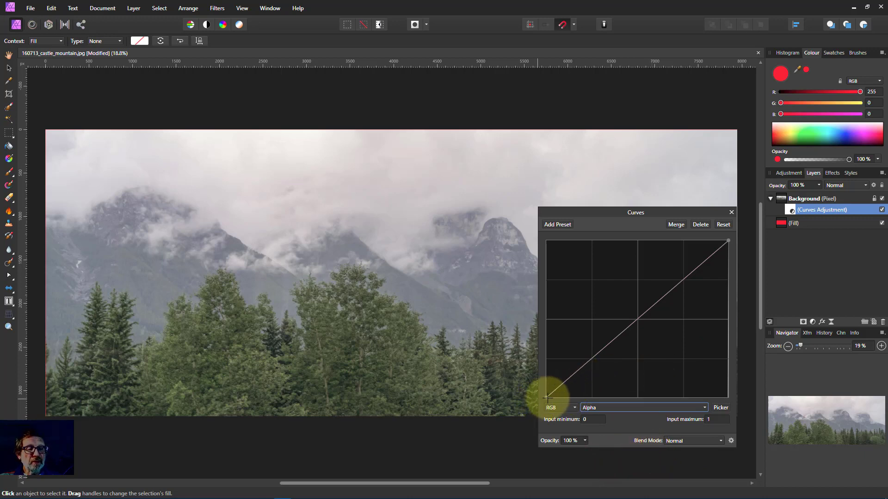
mouse_move(546, 397)
left_mouse_down()
mouse_move(546, 371)
mouse_move(581, 294)
mouse_move(648, 265)
mouse_move(539, 407)
left_mouse_up()
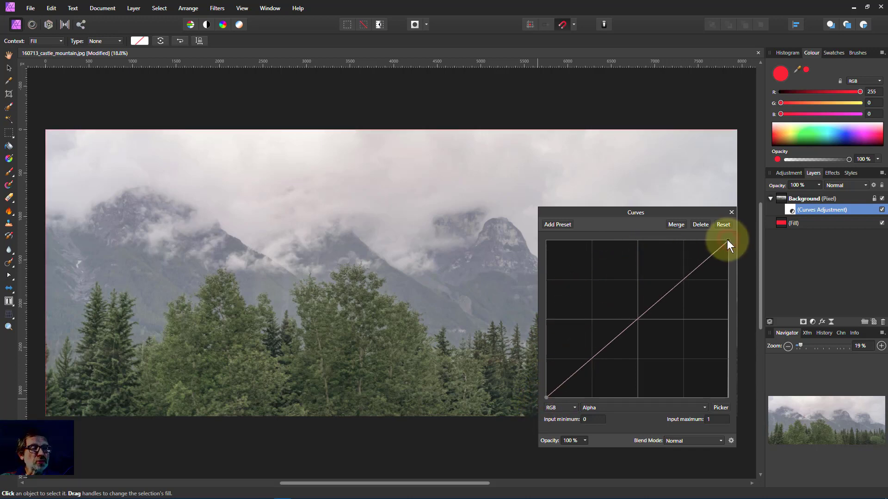
Pull the Alpha curve's top-right endpoint down so the red fill tints the photo pink.
left_click_drag(726, 240, 743, 279)
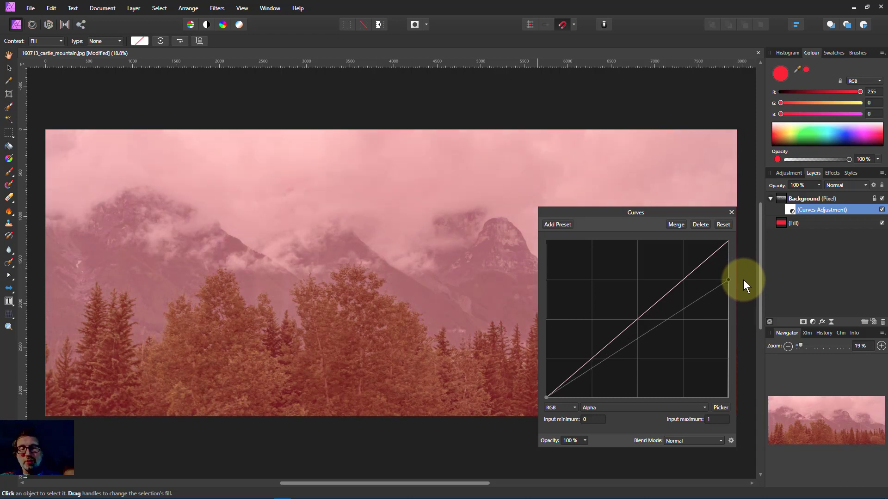